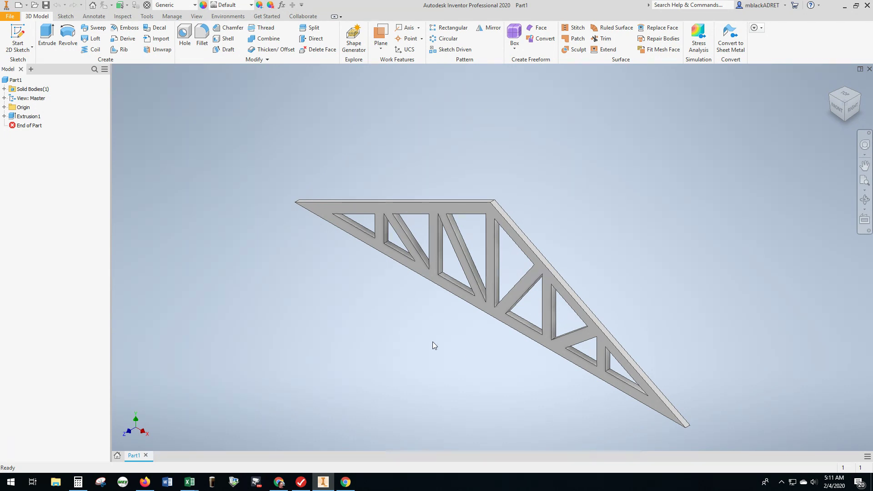
Create a new empty part, Part6, from the Home start page
click(118, 456)
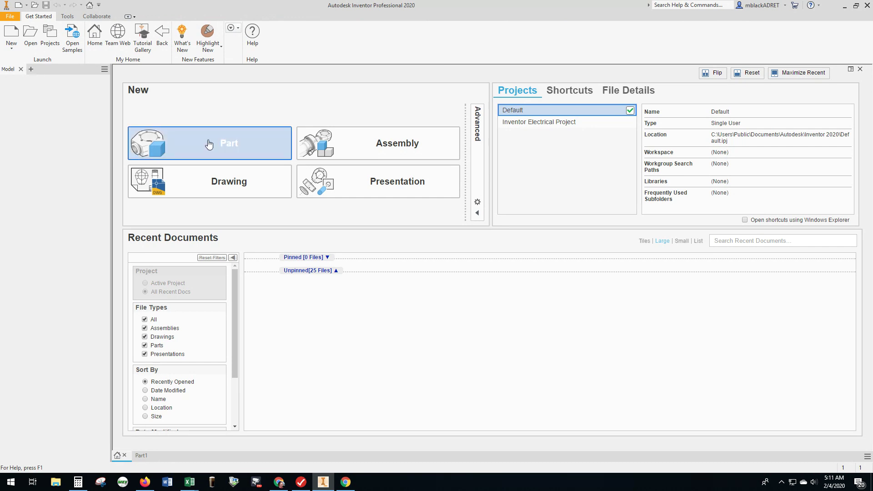
click(231, 148)
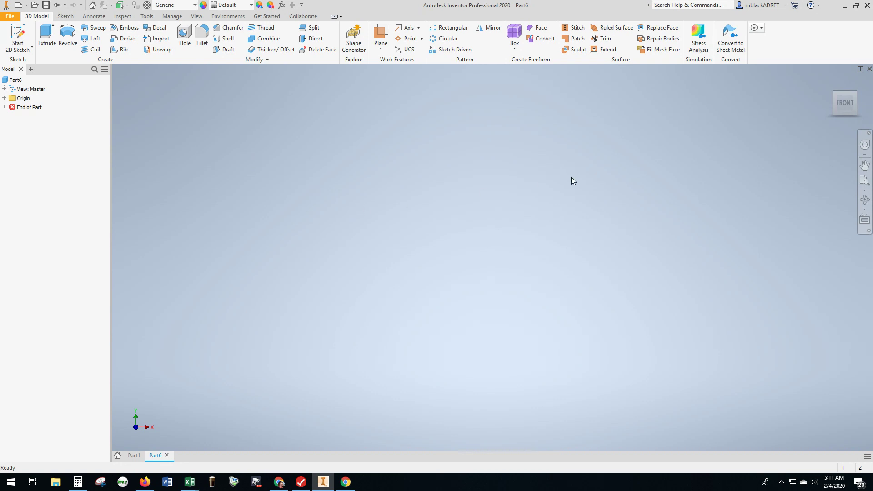
Save the part as Truss-Black-Period2 in Google Drive's Classroom Folders > 2019-20 > Q3-4 > Period 2
click(9, 16)
click(26, 90)
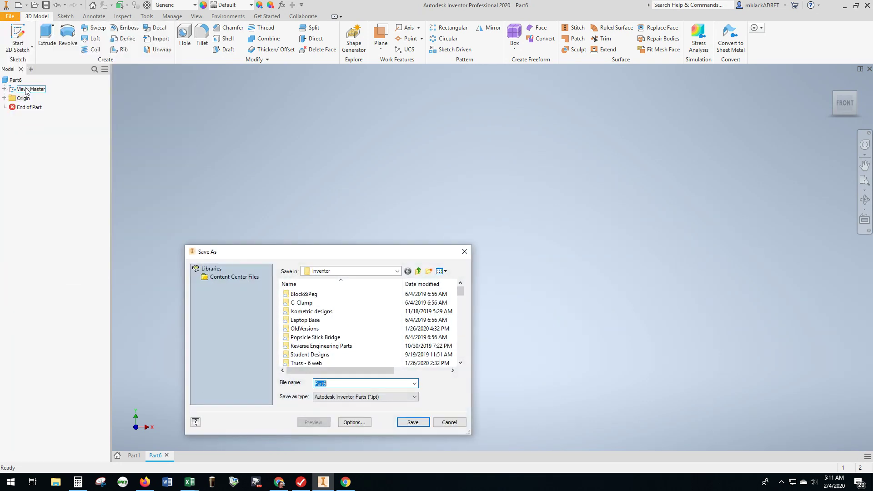
click(397, 271)
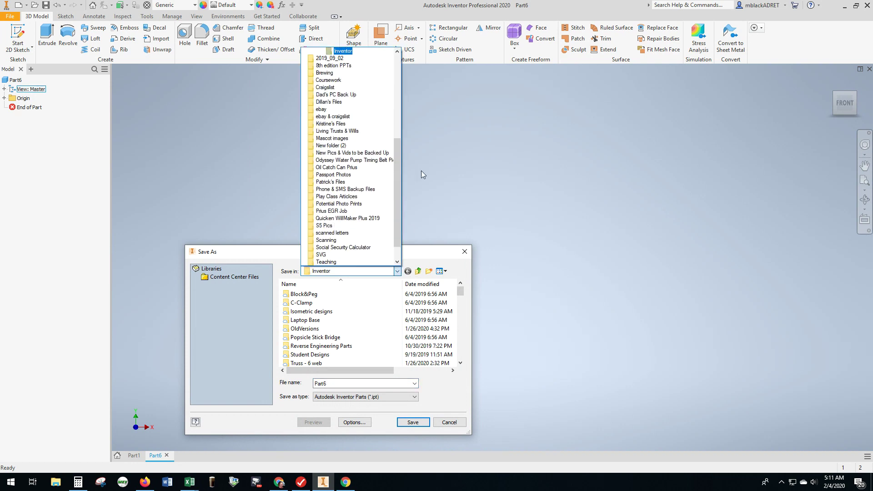
drag(402, 184, 403, 93)
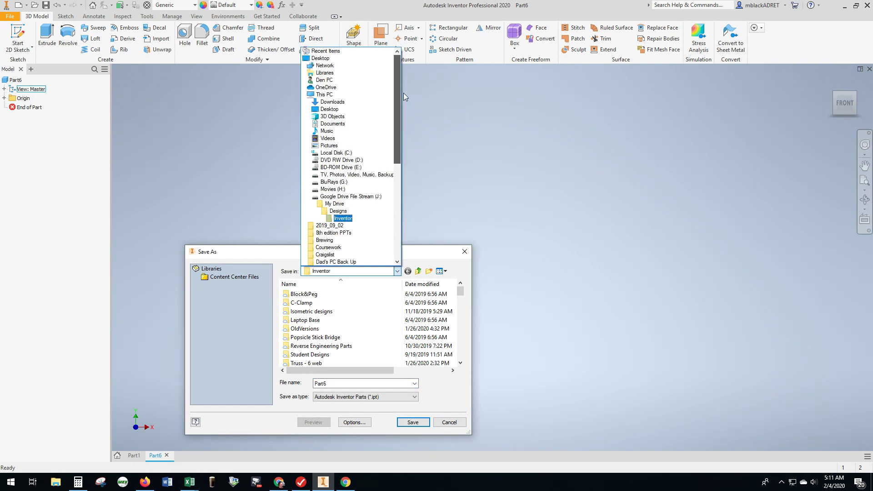
click(340, 194)
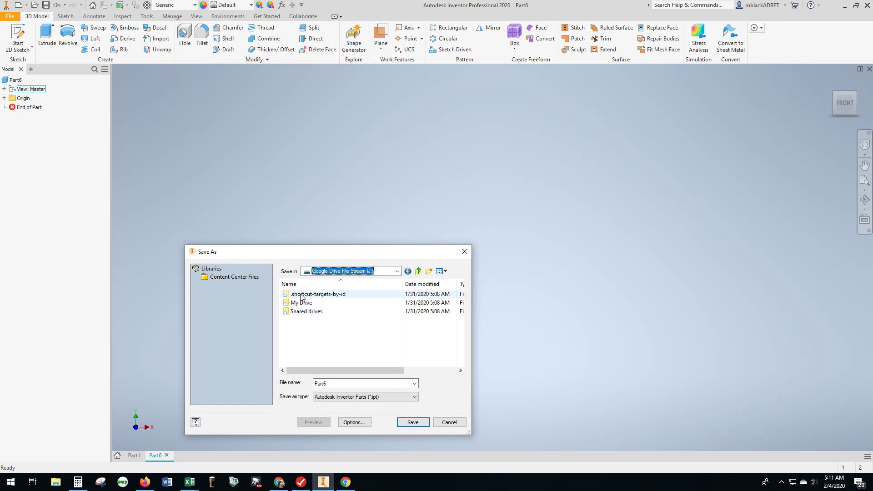
double_click(303, 307)
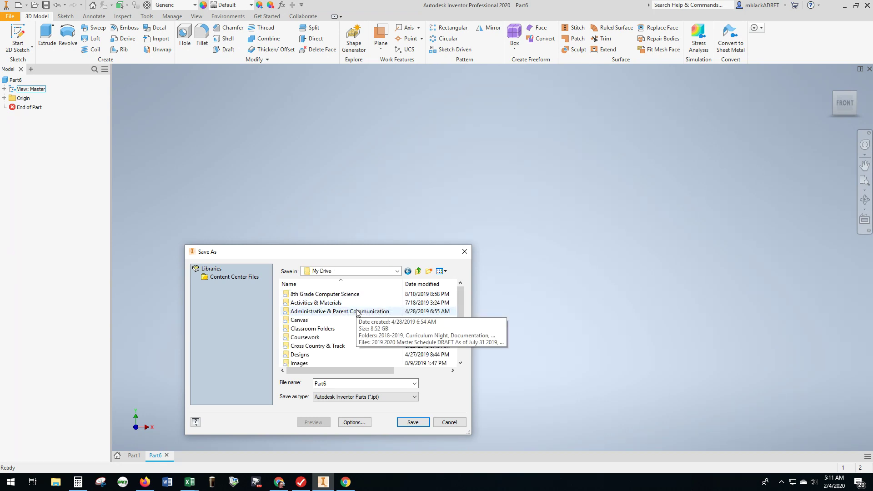
double_click(288, 330)
double_click(287, 295)
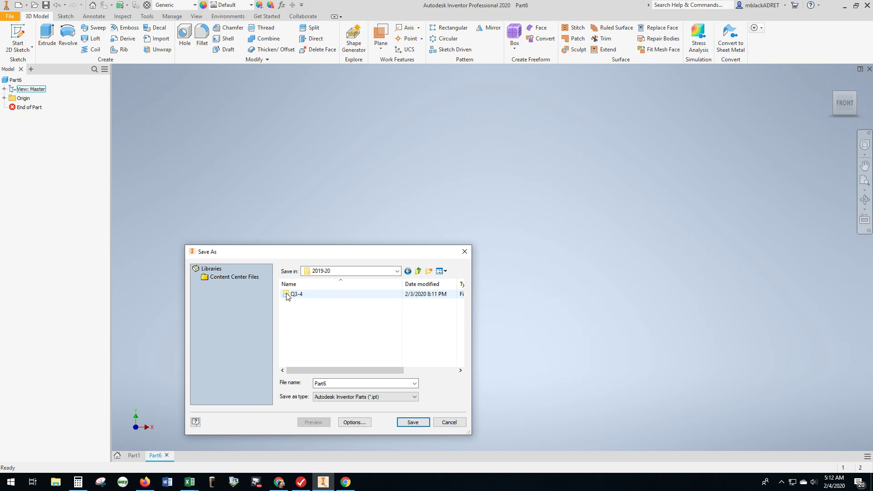
double_click(287, 296)
mouse_move(299, 293)
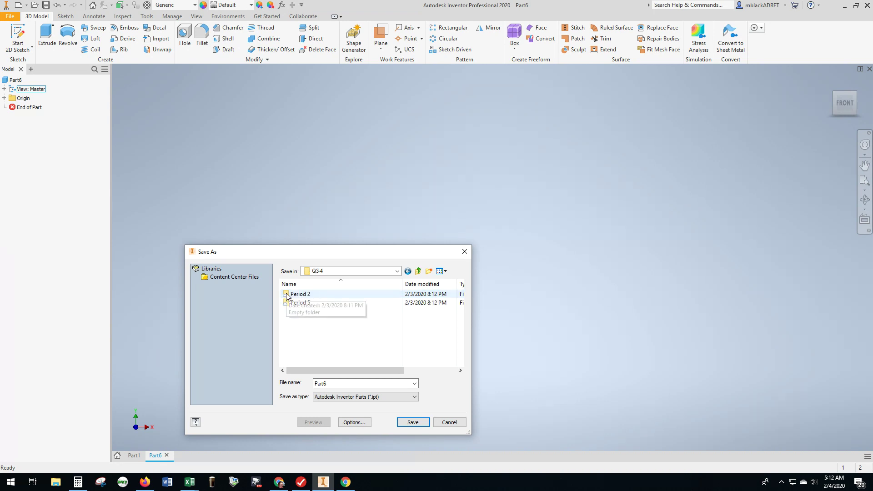
double_click(287, 296)
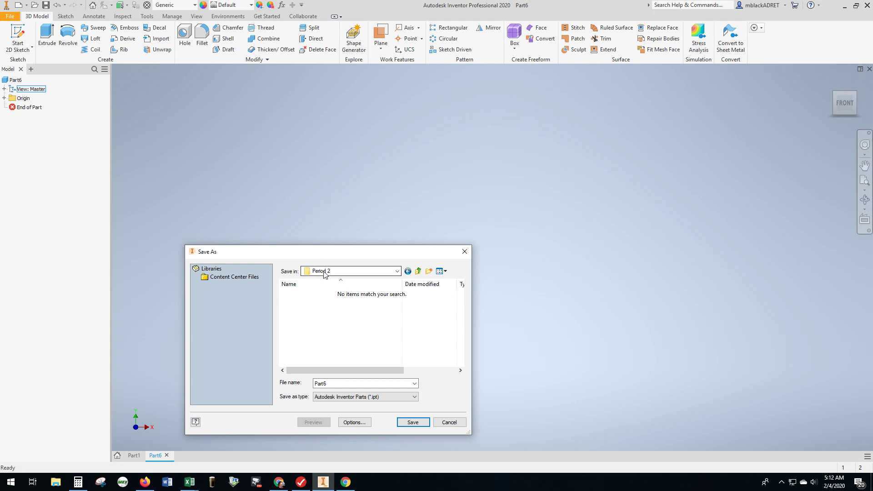
double_click(347, 384)
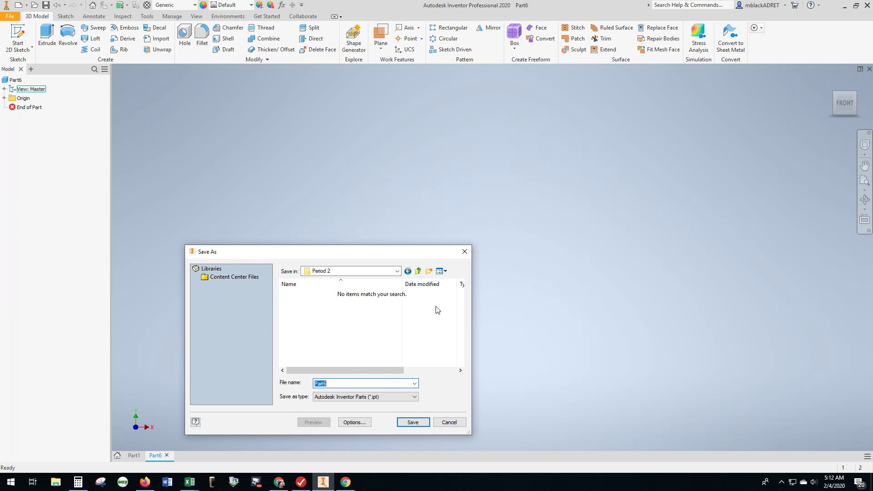
text(Truss-B)
text(lack-Peri)
text(od2)
click(415, 423)
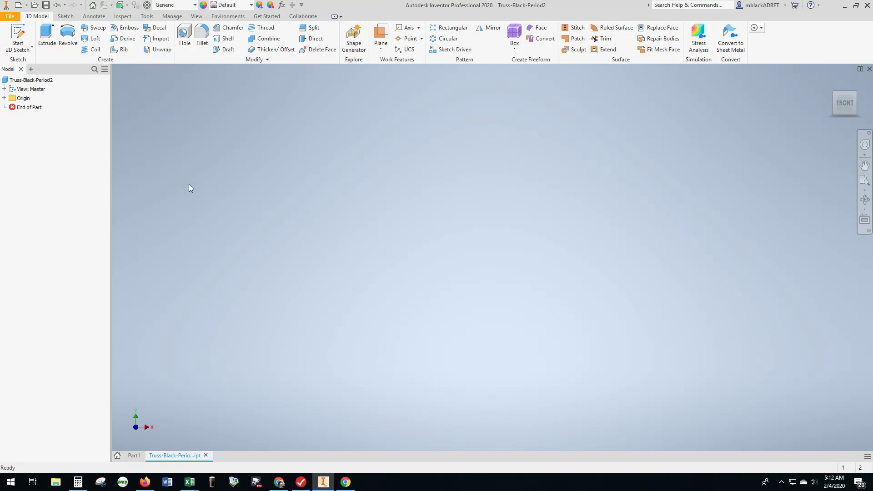
Start a new 2D sketch, Sketch1, on the XY plane
click(19, 43)
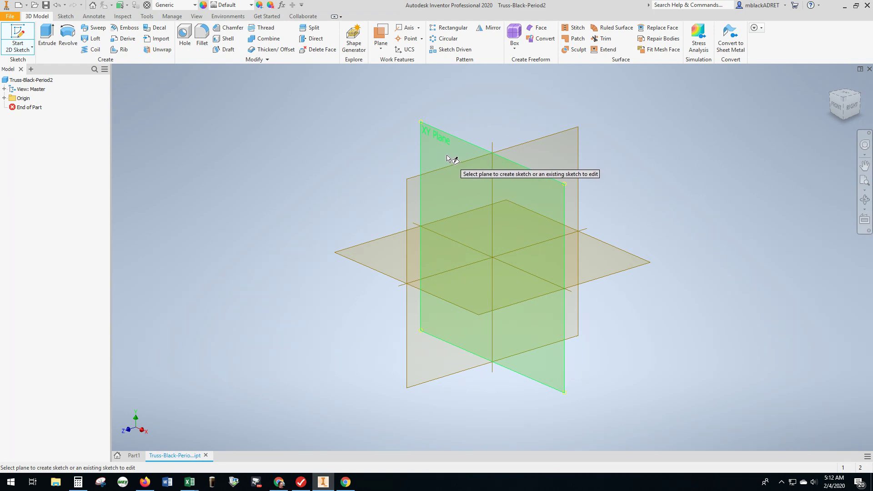
click(449, 158)
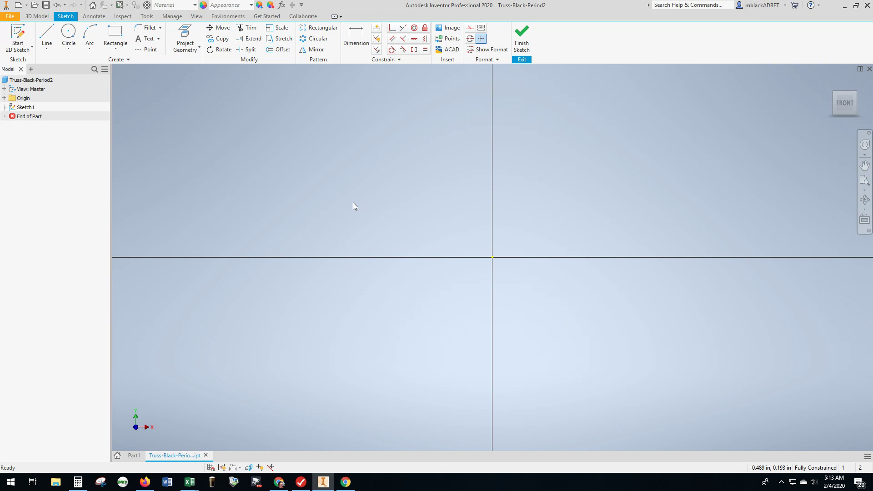
Draw a 22 in horizontal base line starting left of the origin, and zoom out
click(47, 35)
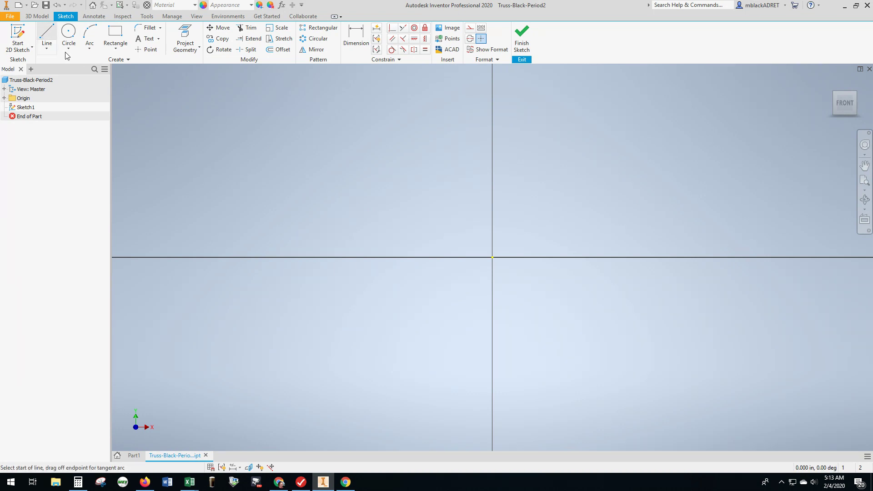
click(129, 231)
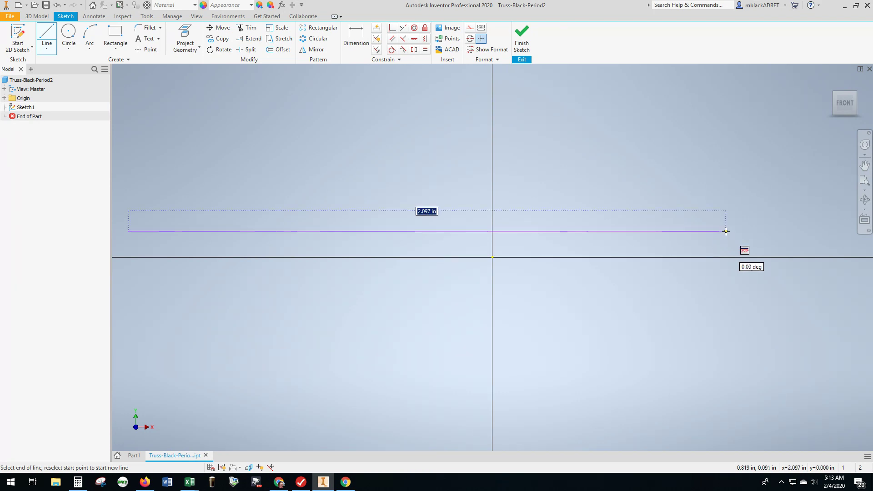
text(22)
key(Tab)
key(Return)
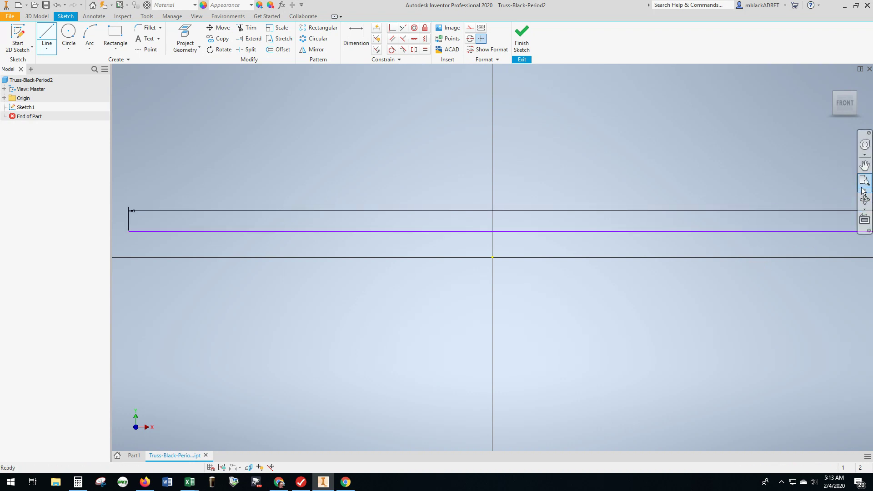
click(864, 183)
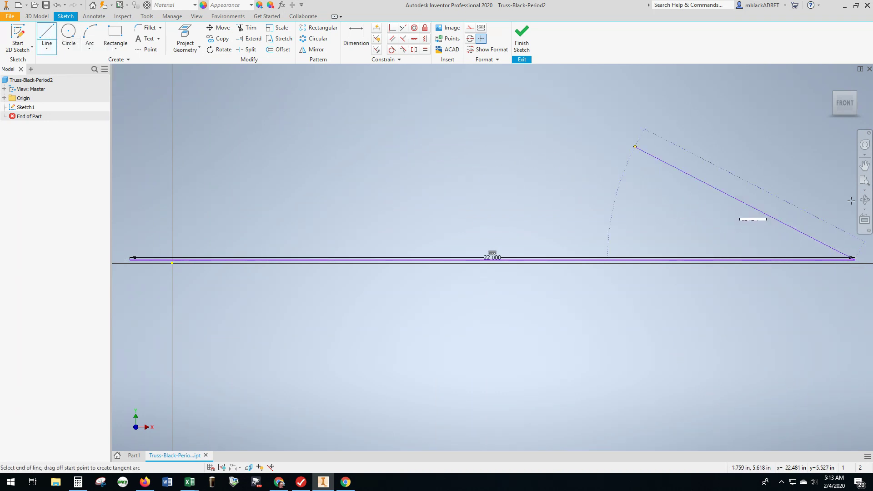
Draw a 5.5 in vertical post from the base midpoint and rafters to both base ends
click(48, 34)
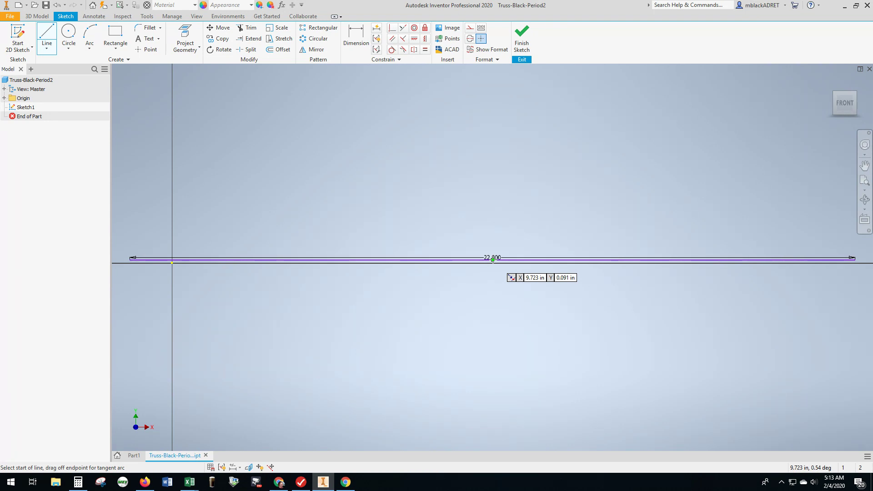
click(492, 260)
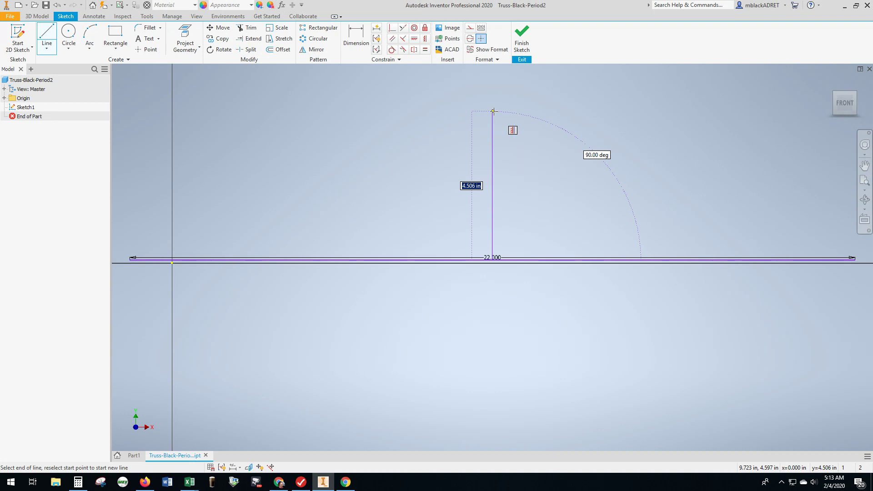
text(5.5)
key(Return)
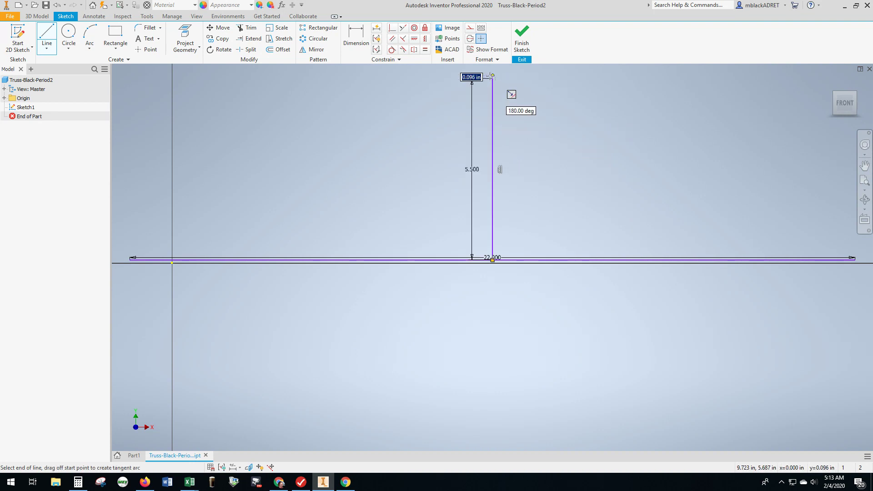
click(132, 258)
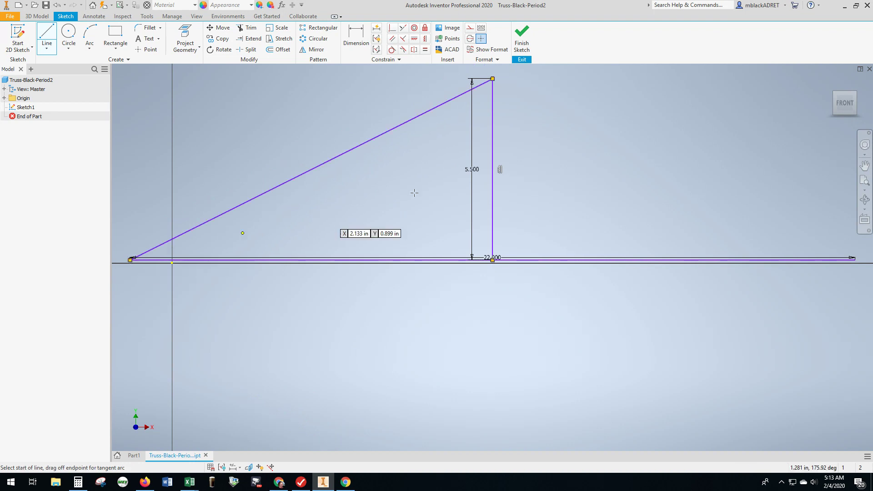
click(493, 80)
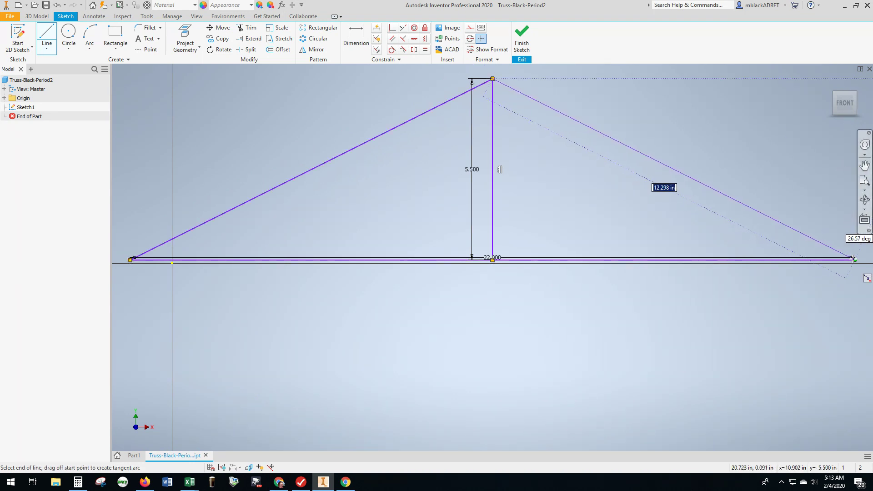
click(856, 259)
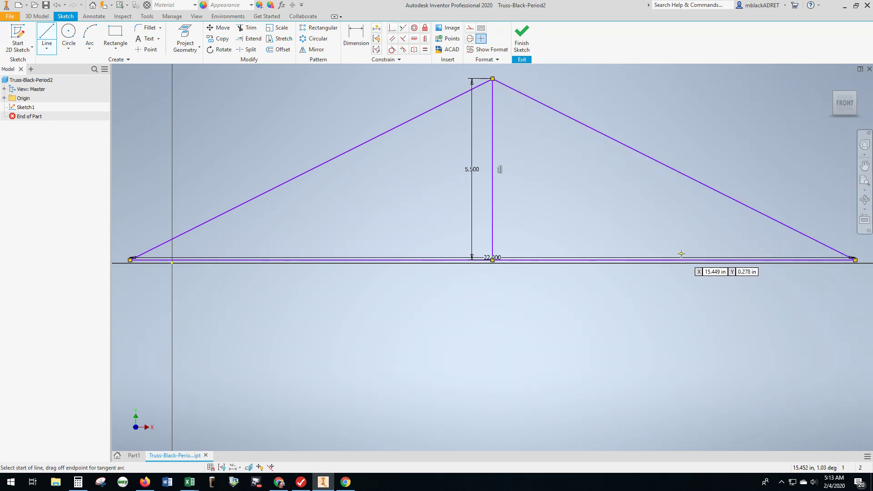
Delete the 5.500 height dimension and the vertical centre post line
key(Escape)
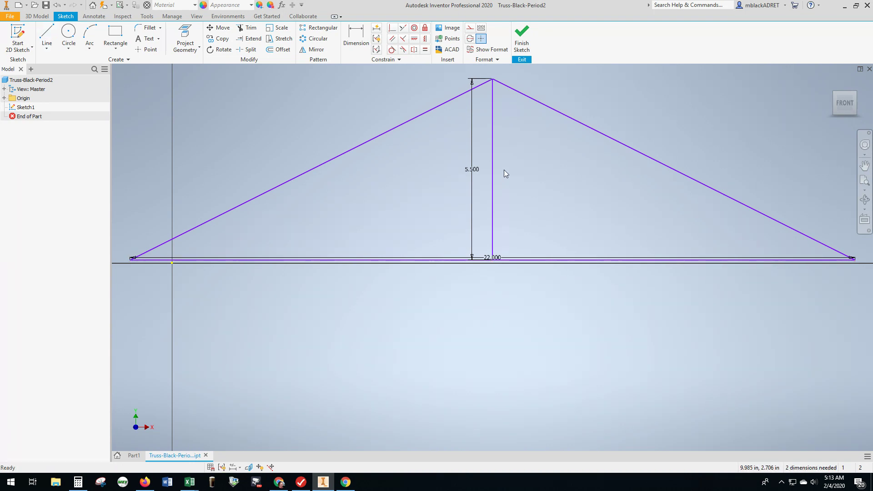
click(479, 176)
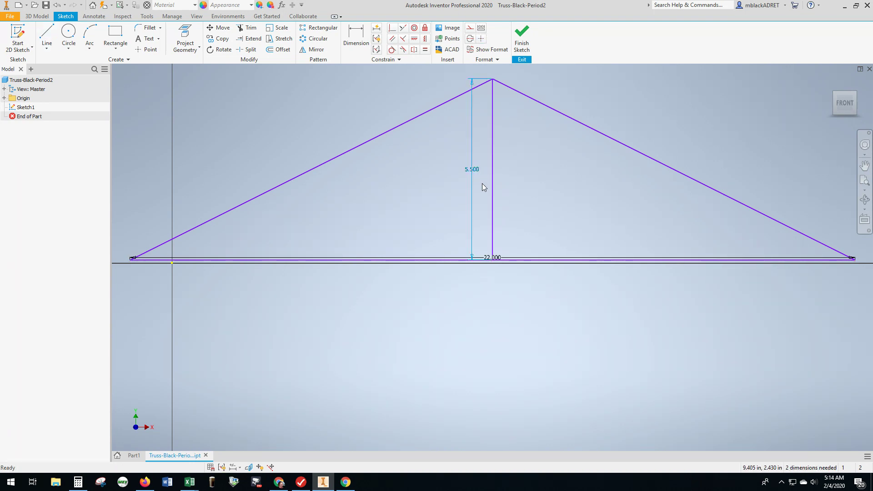
key(Delete)
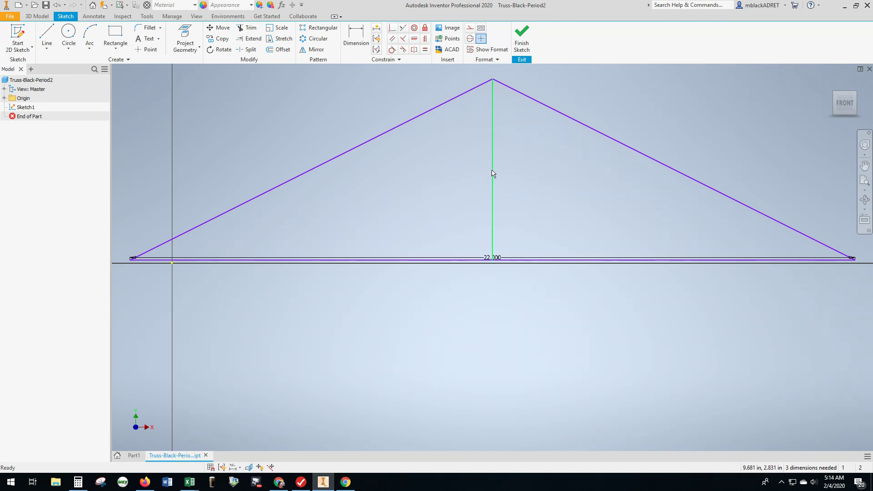
click(493, 173)
key(Delete)
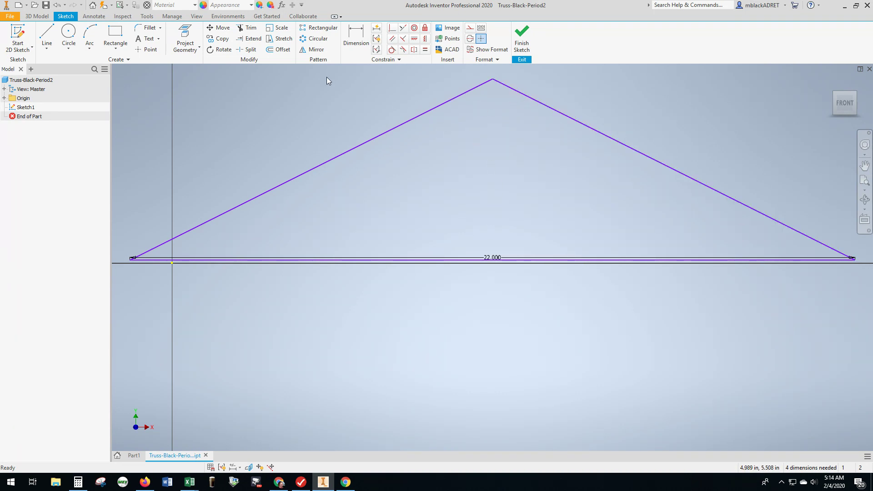
Offset the triangle outline 0.5 in inward to form an inner triangle
click(272, 51)
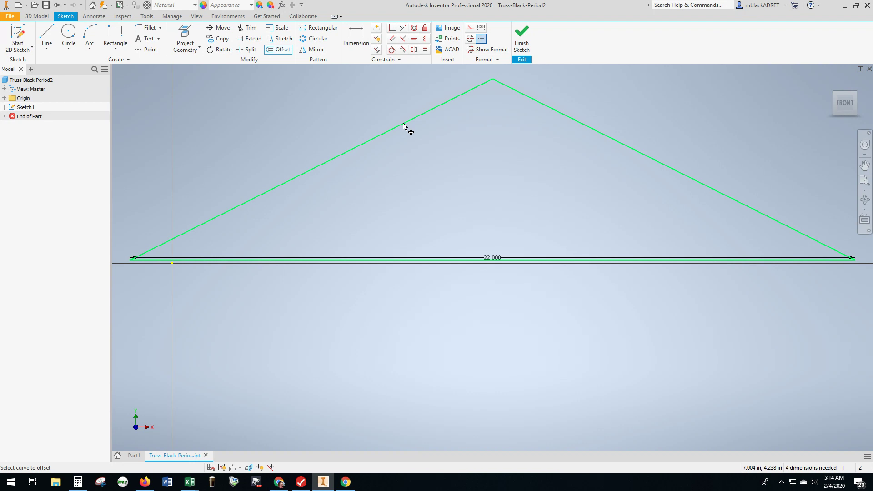
click(403, 126)
click(357, 152)
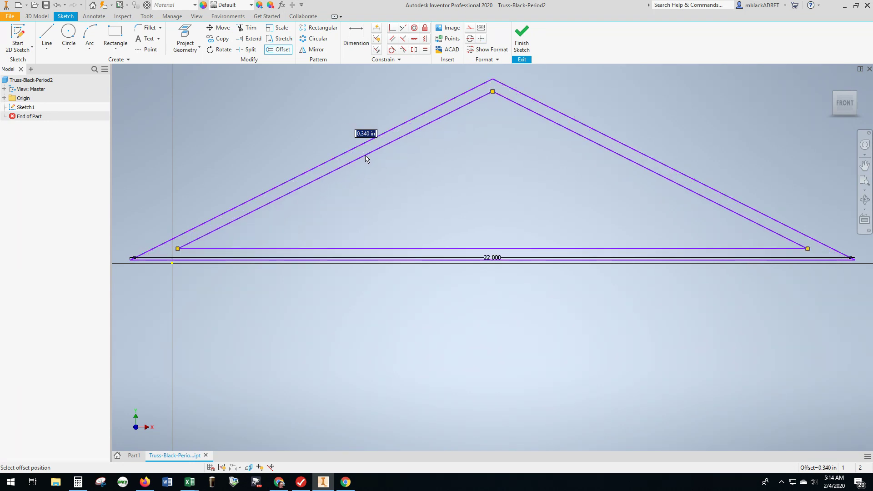
text(.5)
key(Return)
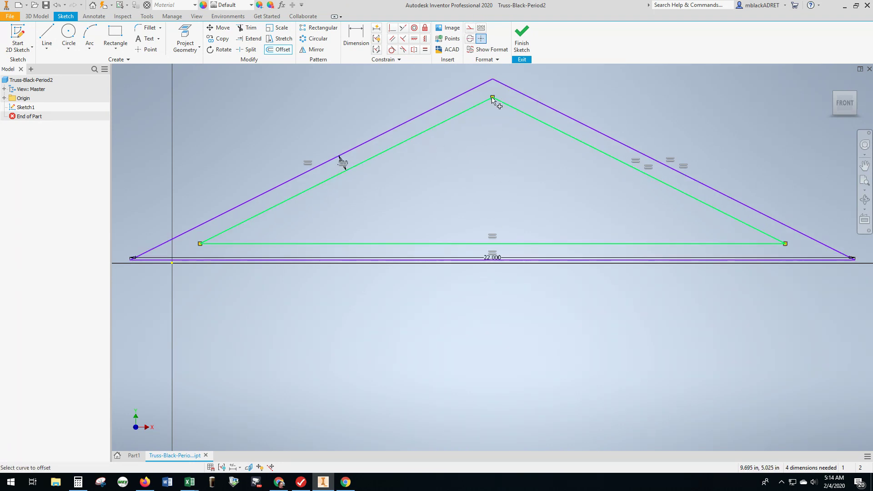
Draw a vertical construction line from the inner triangle's apex down to its base
click(469, 29)
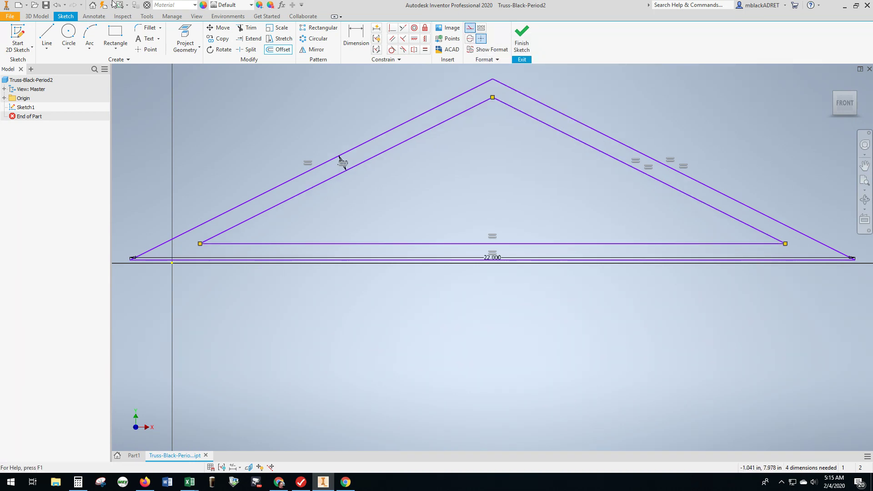
key(l)
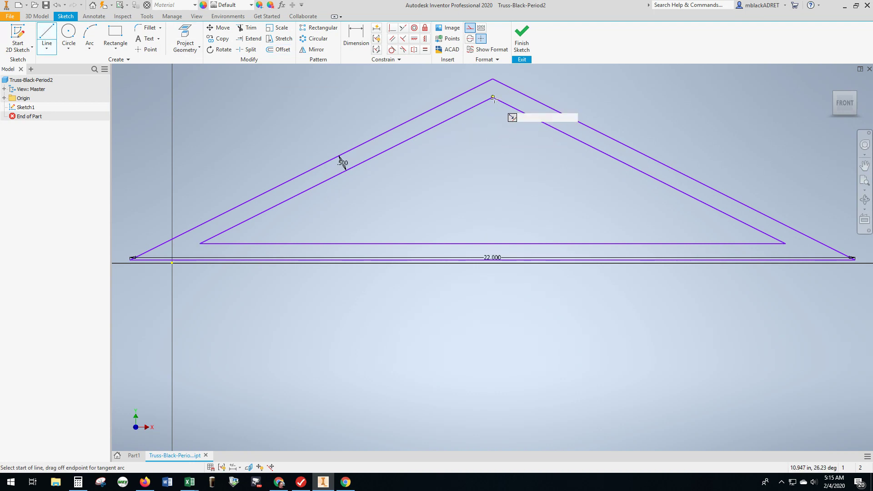
click(493, 98)
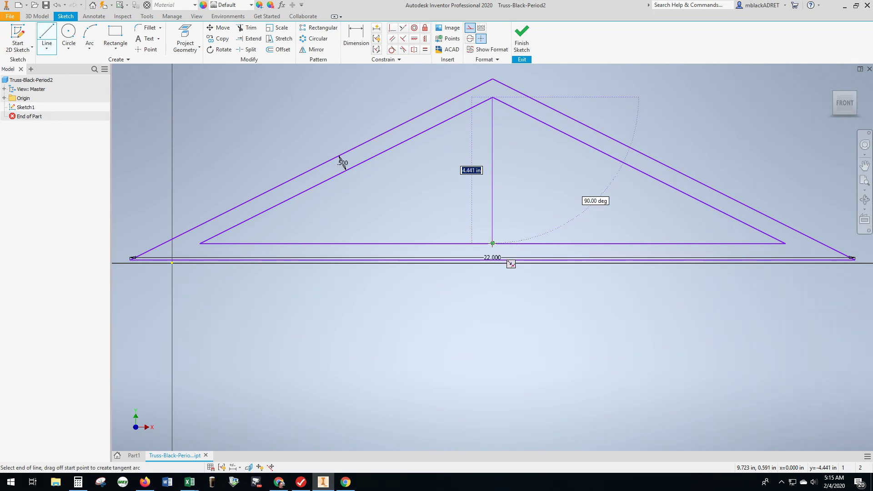
double_click(493, 244)
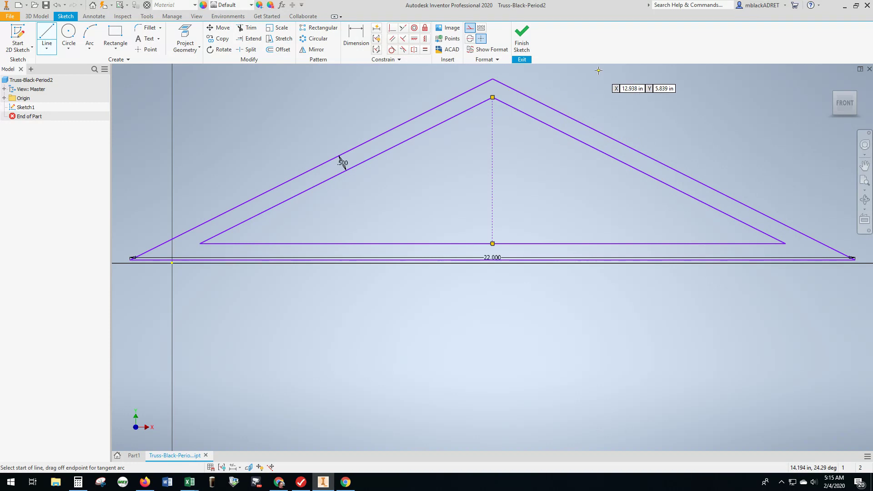